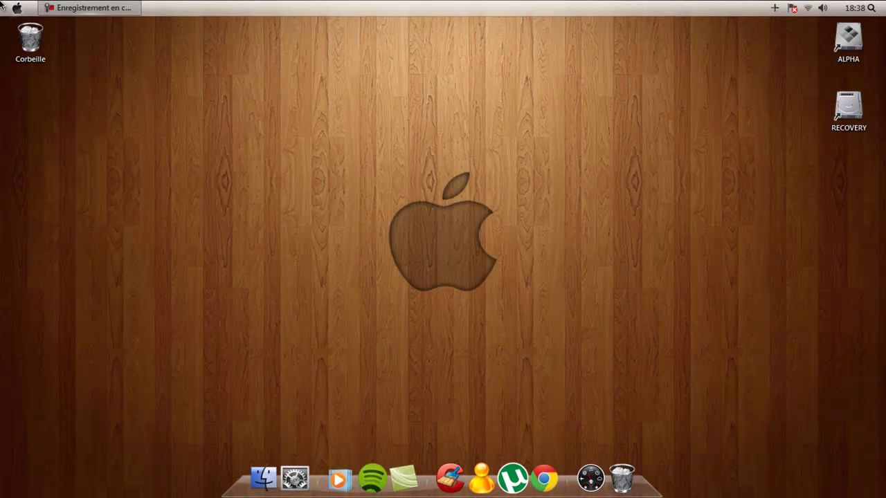
Search the web for custopack in Chrome, view the CustoPack Tools home page, and close the browser
click(602, 167)
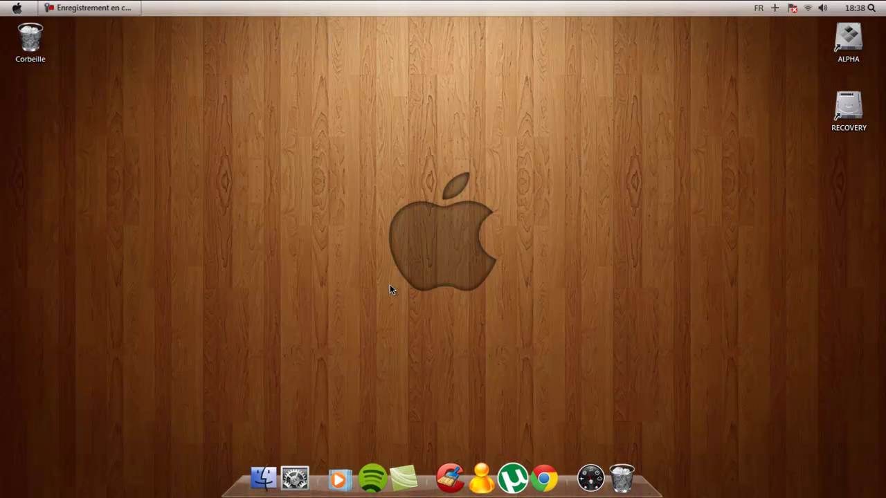
click(543, 467)
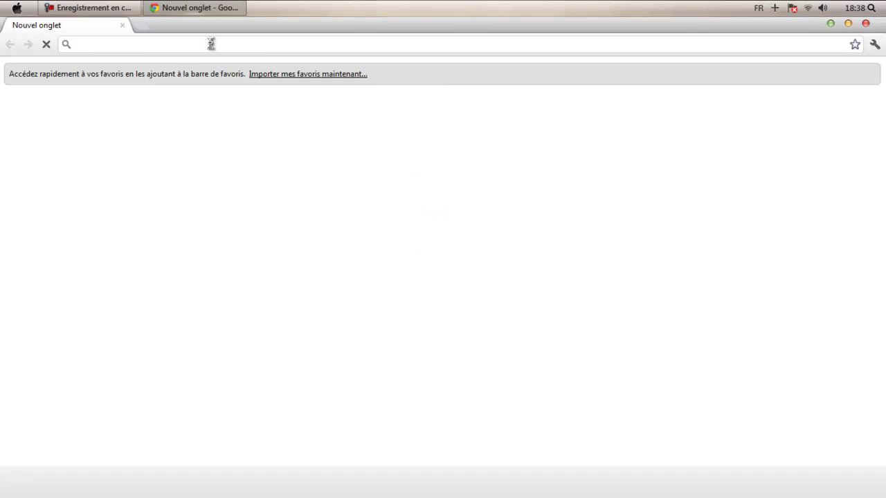
text(custopack)
key(Return)
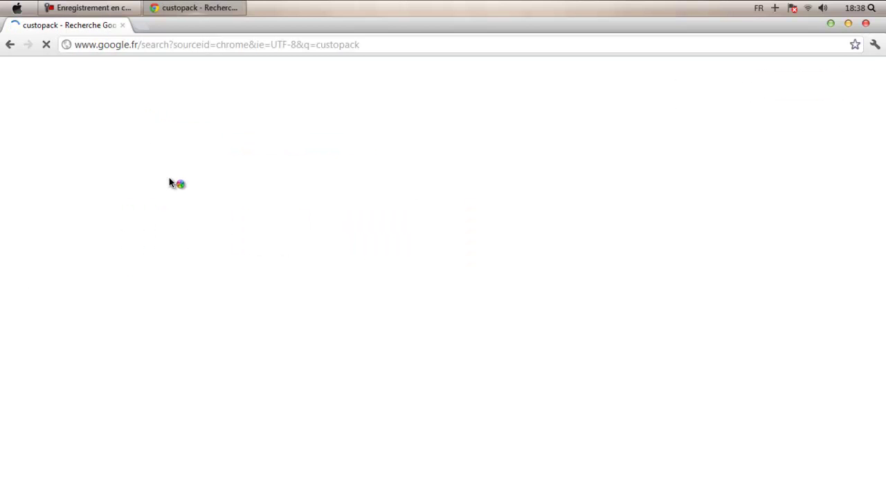
click(222, 182)
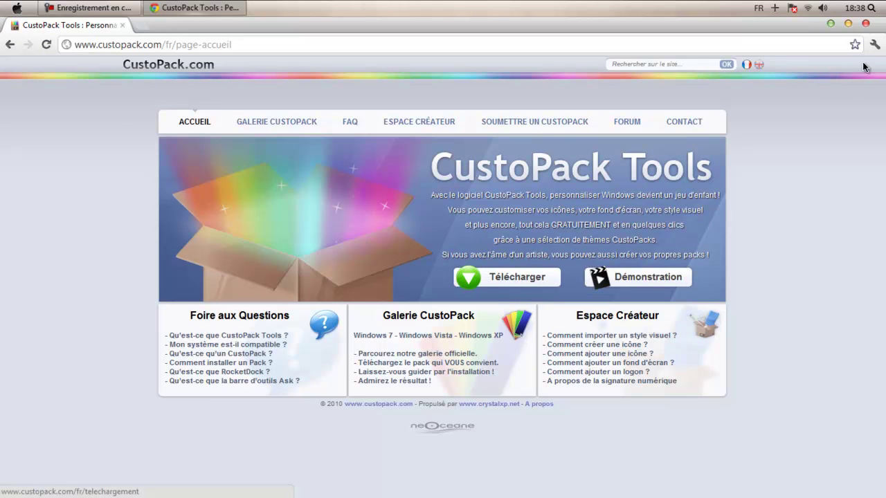
click(866, 25)
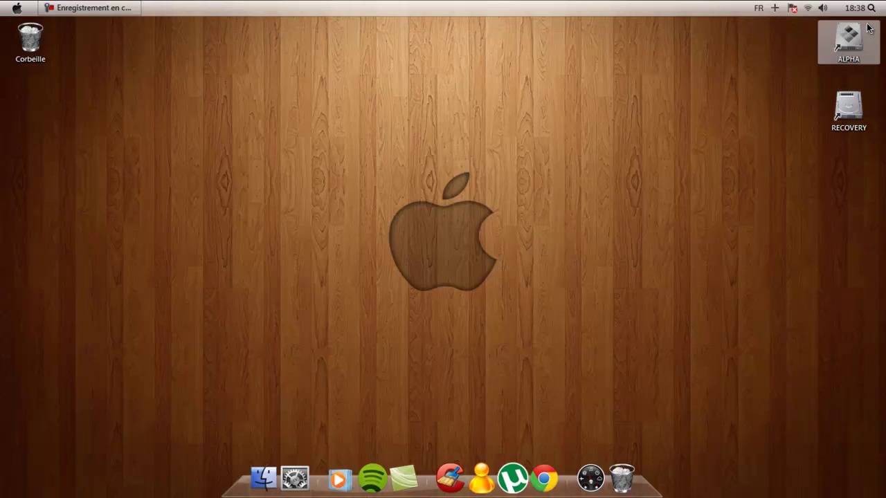
Launch the installed CustoPack Tools program and authorise its internet access on all networks in the AVG firewall request
click(17, 7)
click(39, 279)
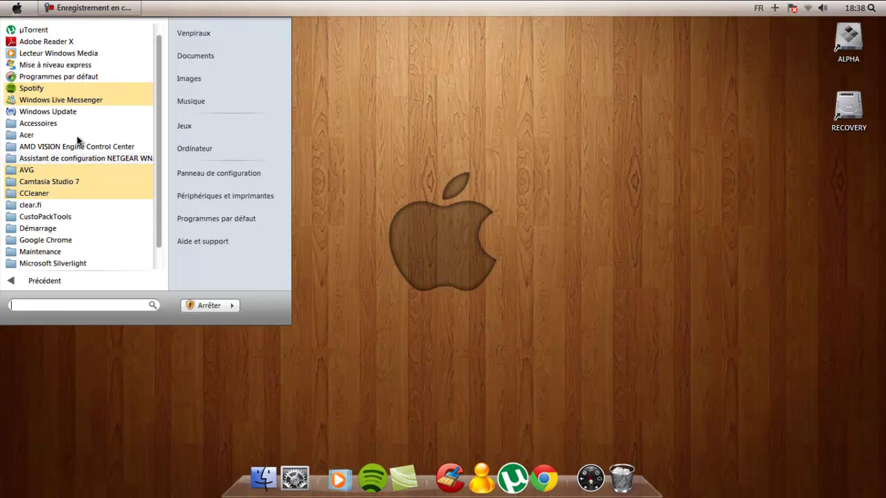
click(60, 217)
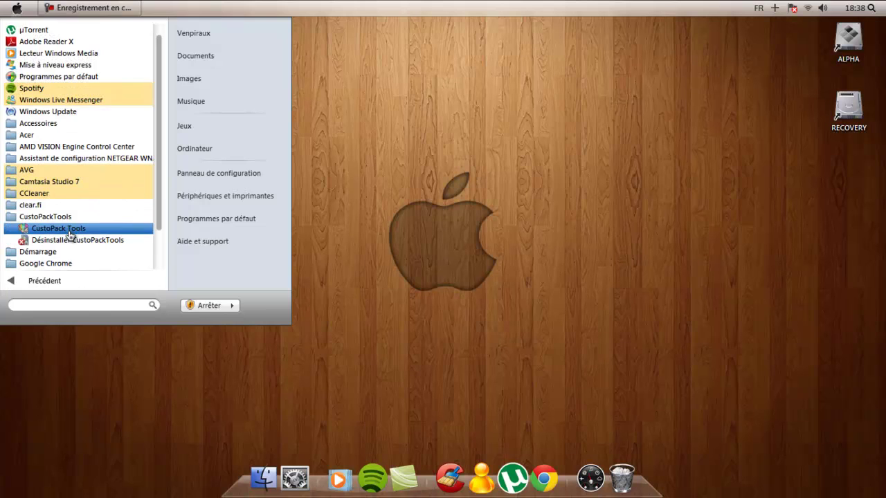
click(69, 233)
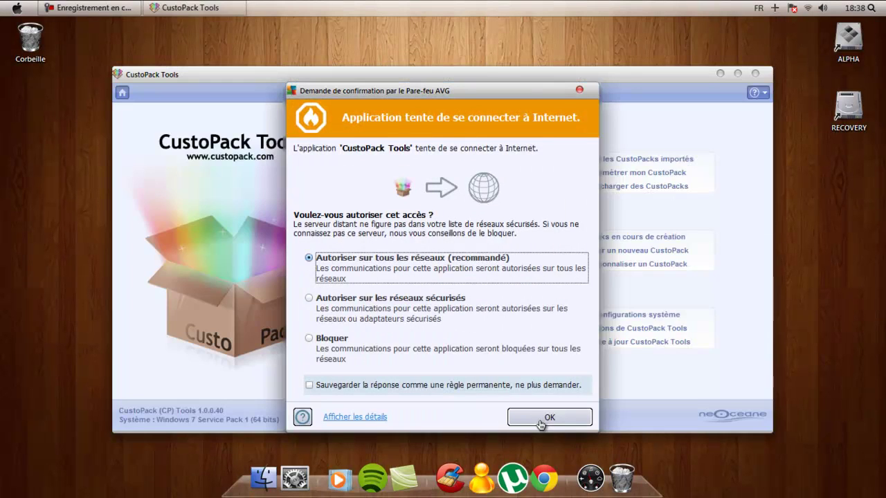
click(540, 418)
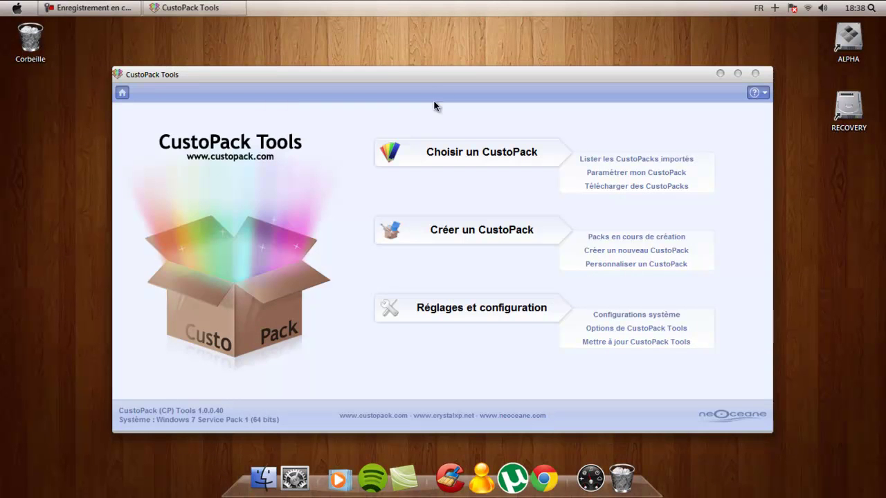
drag(441, 72, 440, 58)
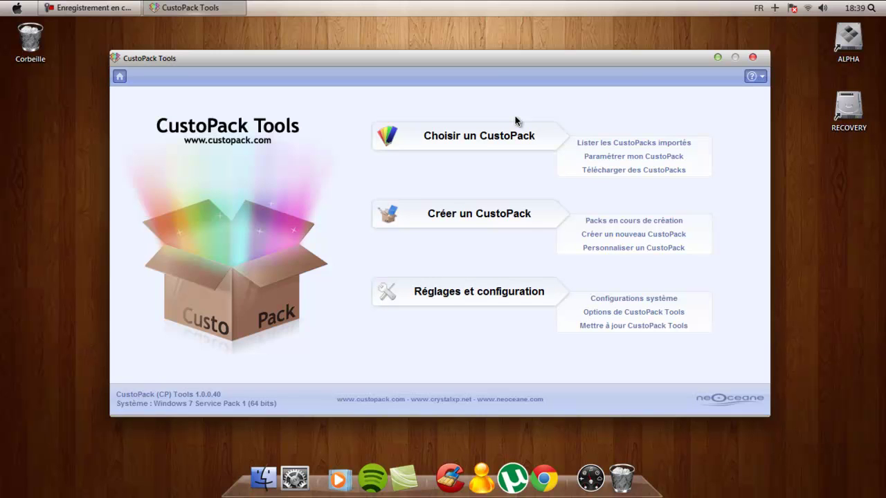
List the CustoPacks imported on this computer and open the online gallery for downloading more
click(492, 138)
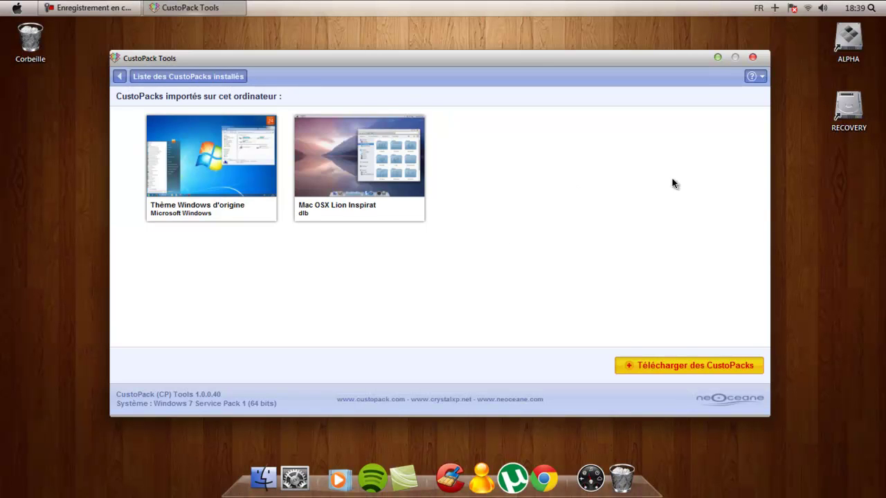
mouse_move(376, 218)
click(661, 372)
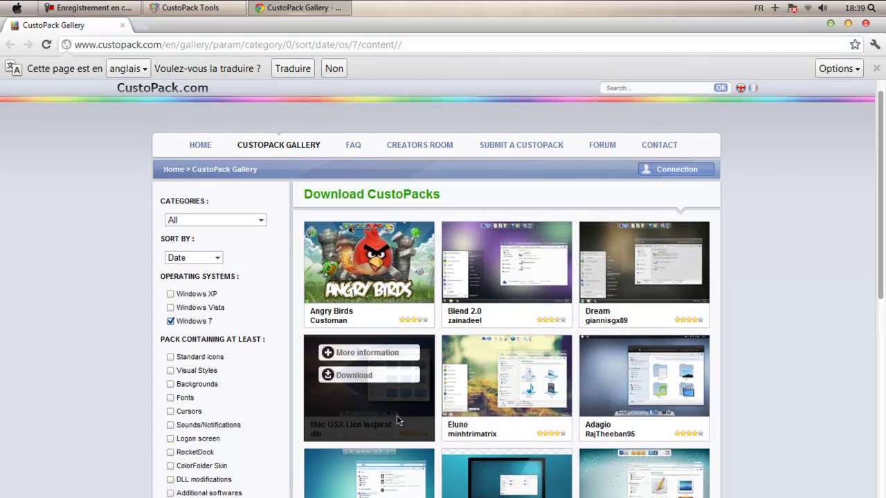
Open the information page of the Mac OSX Lion Inspirat pack from the gallery and read its description
scroll(772, 355, down, 3)
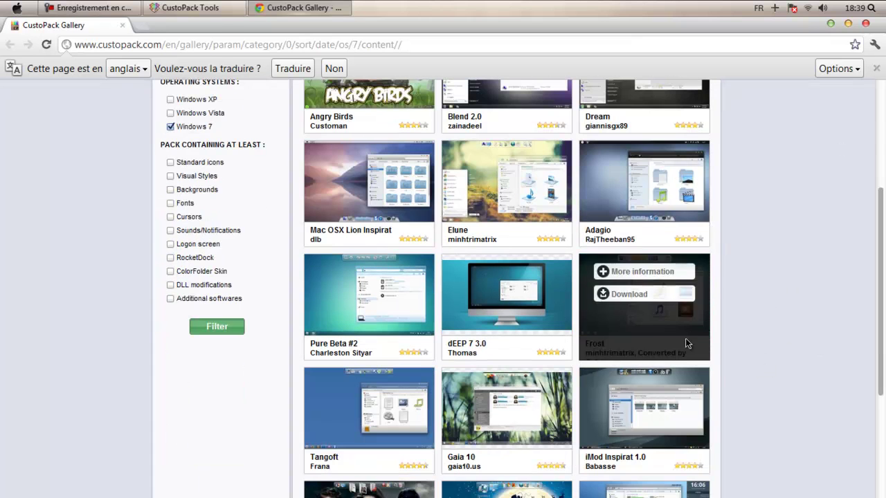
mouse_move(380, 188)
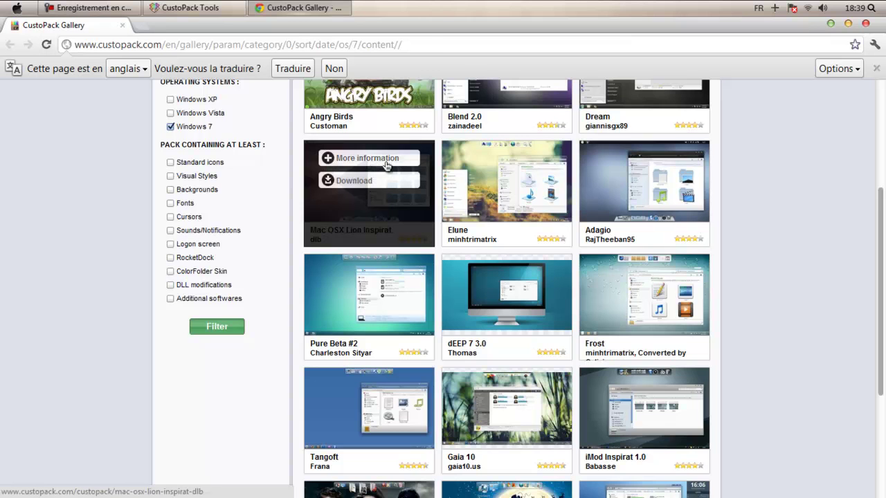
click(380, 166)
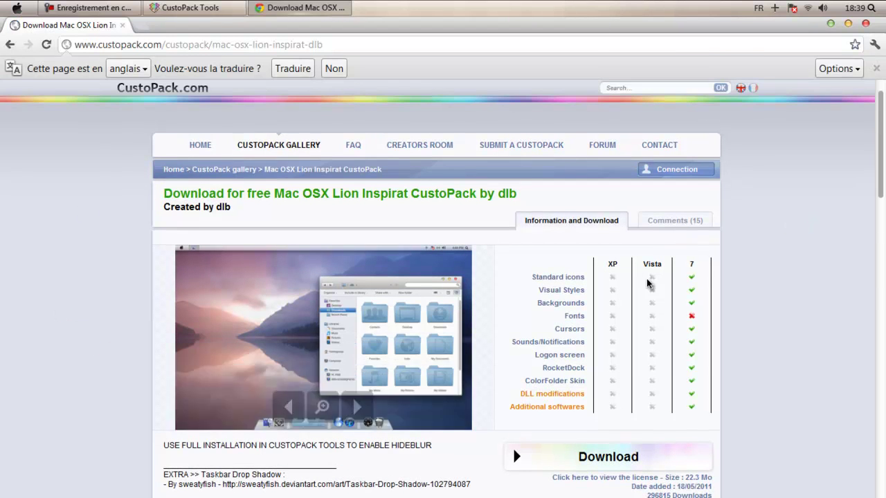
scroll(204, 412, down, 2)
scroll(204, 411, down, 1)
drag(164, 319, 218, 323)
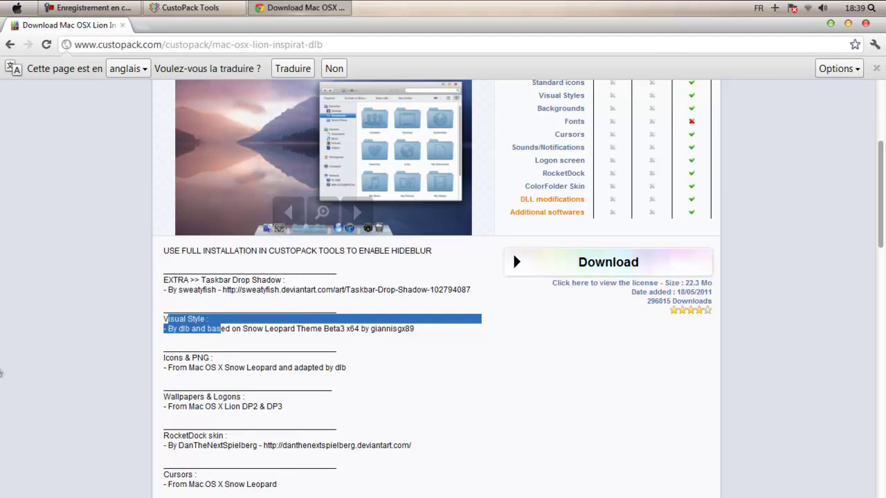
click(89, 250)
scroll(88, 249, up, 2)
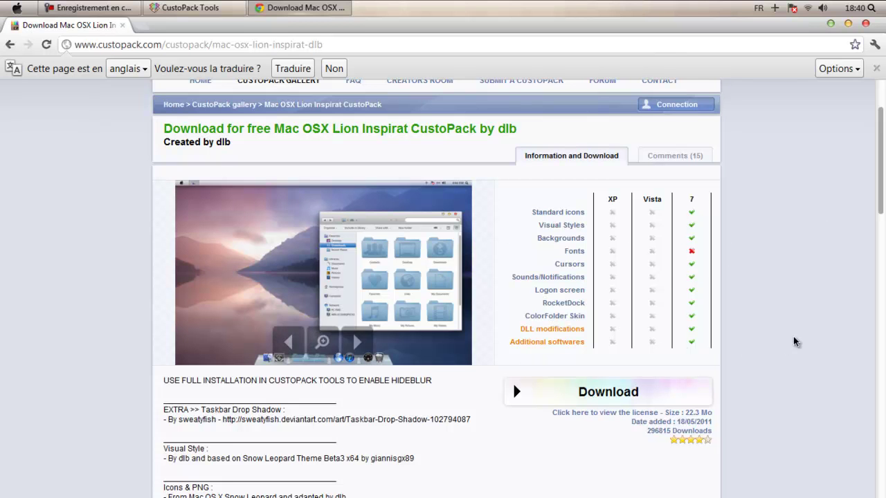
Browse the enlarged preview images of the Mac OSX Lion Inspirat pack, and close the preview and the browser
click(322, 343)
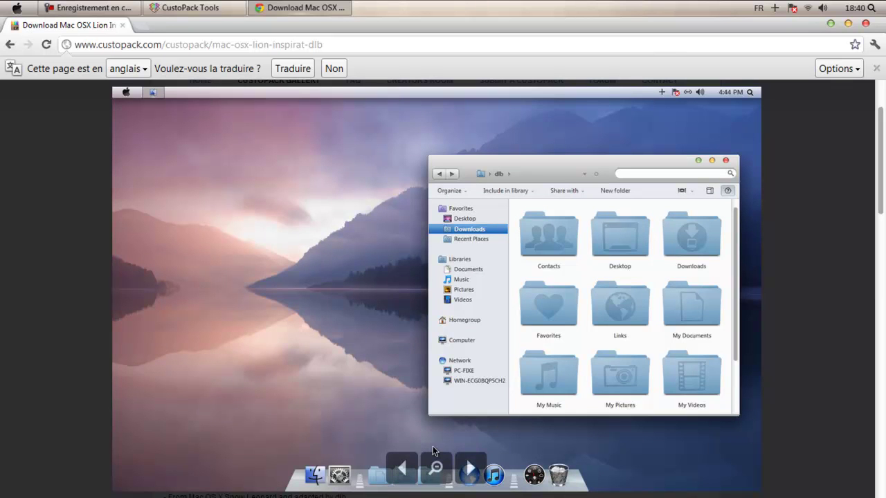
click(469, 469)
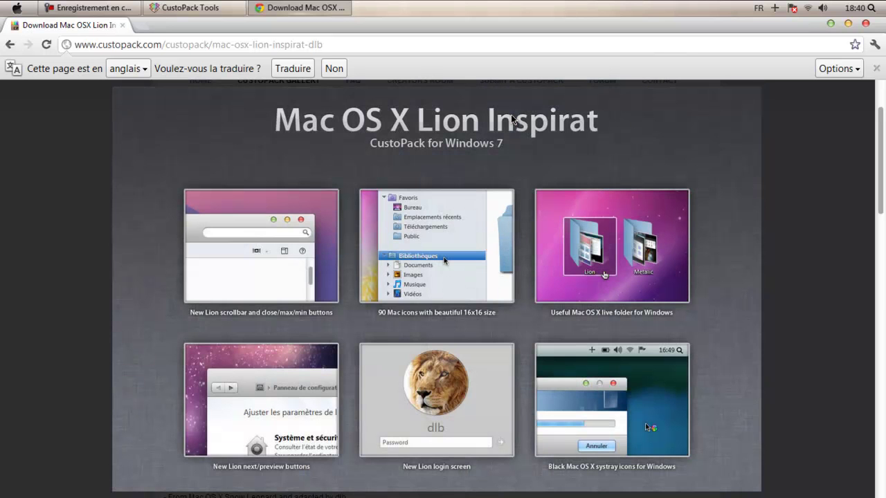
mouse_move(410, 417)
mouse_move(617, 275)
mouse_move(471, 469)
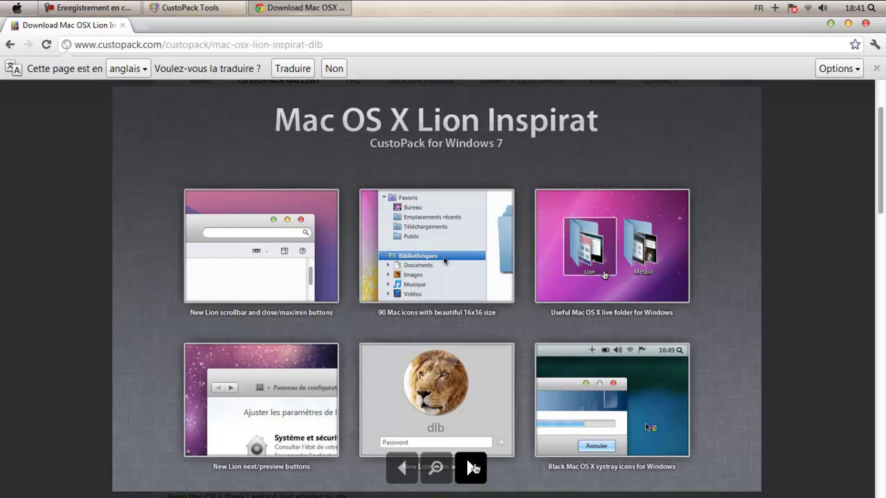
click(474, 469)
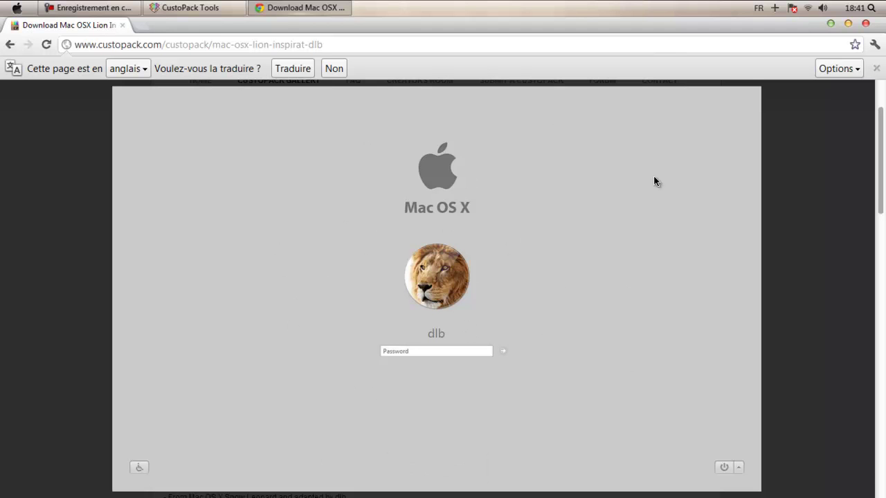
mouse_move(469, 367)
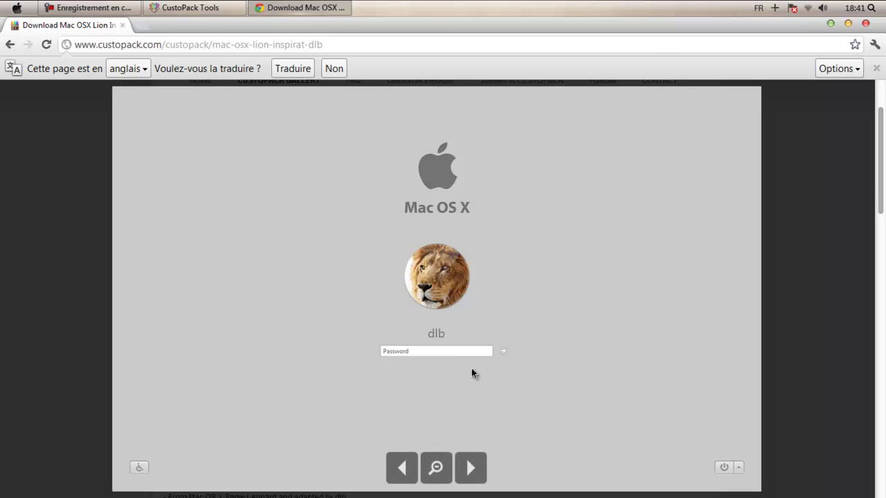
click(471, 468)
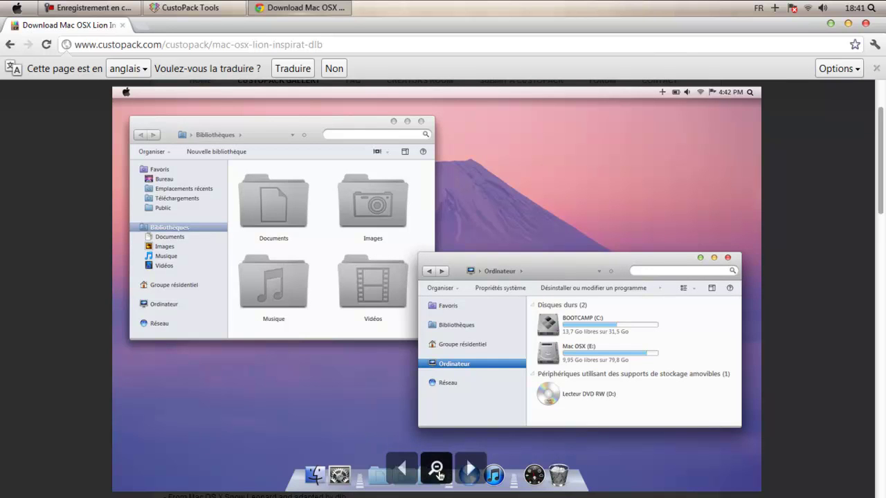
click(436, 471)
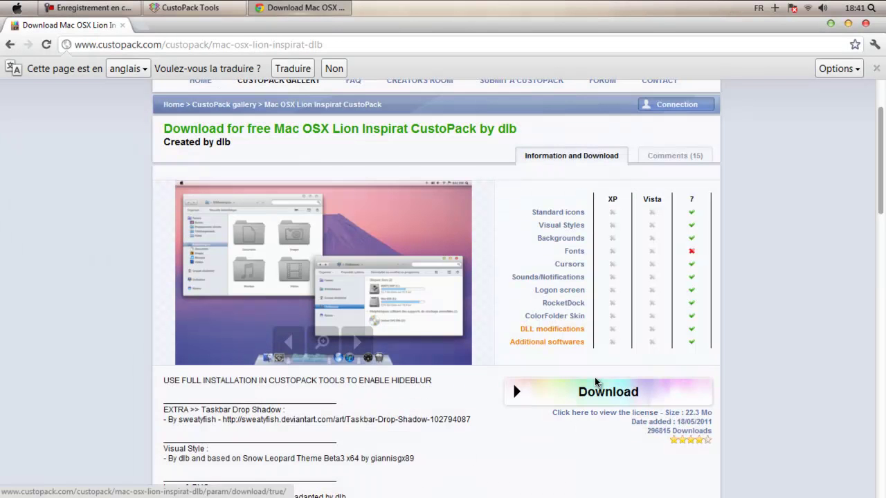
click(865, 23)
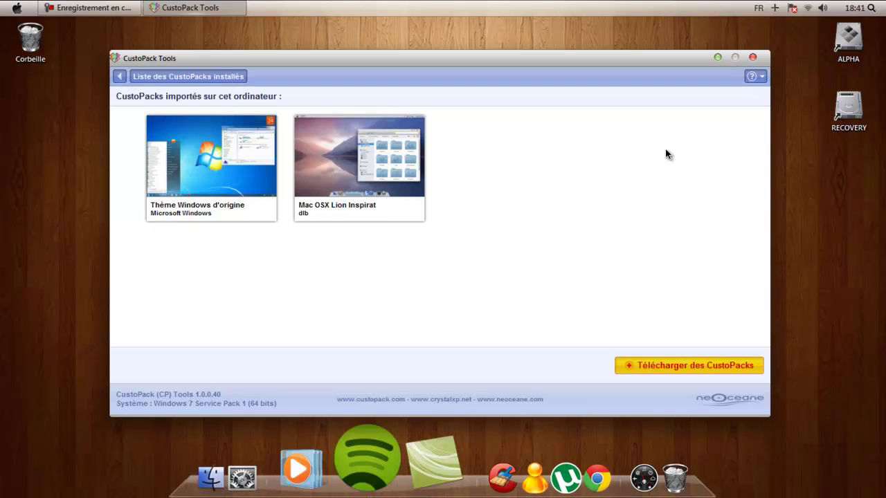
Close the CustoPack Tools window to return to the desktop
drag(793, 32, 82, 430)
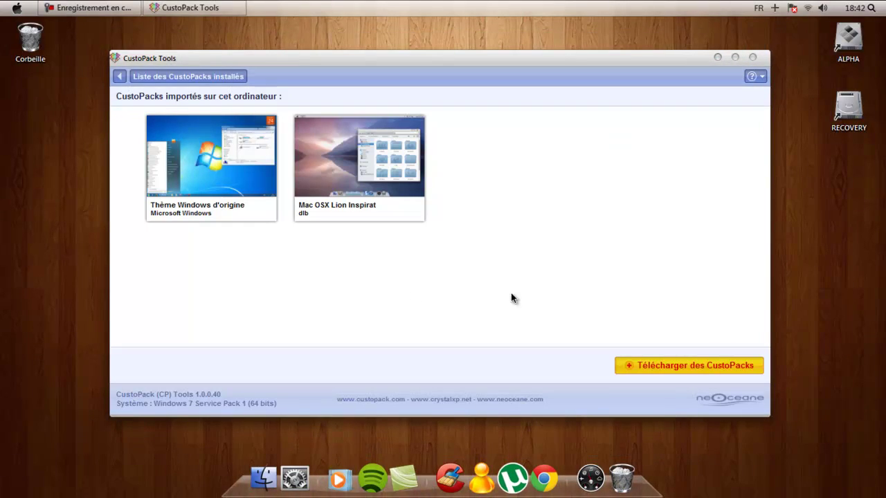
mouse_move(422, 191)
click(753, 56)
Open the taskbar properties and examine the available taskbar positions, keeping En haut
right_click(434, 5)
click(354, 131)
right_click(339, 5)
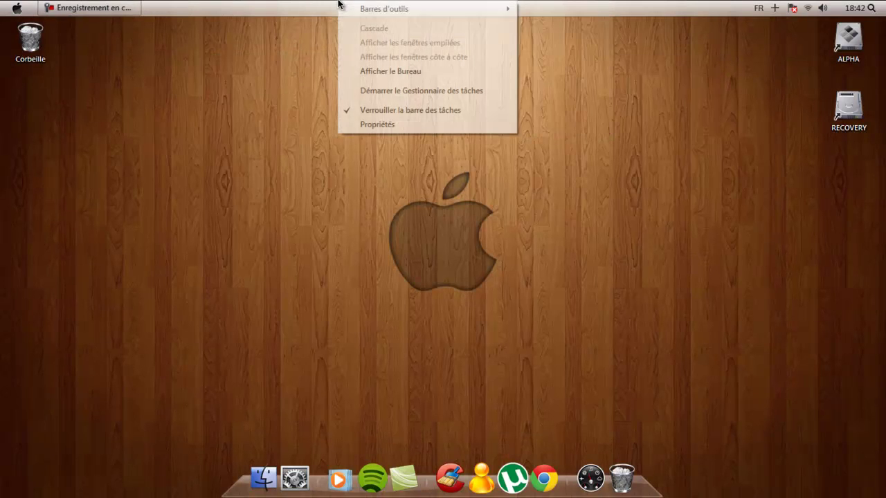
click(403, 126)
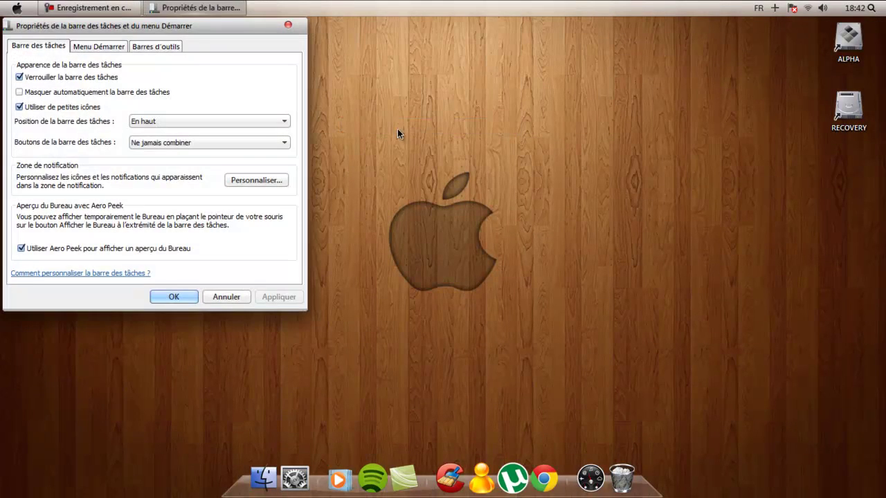
drag(184, 29, 457, 112)
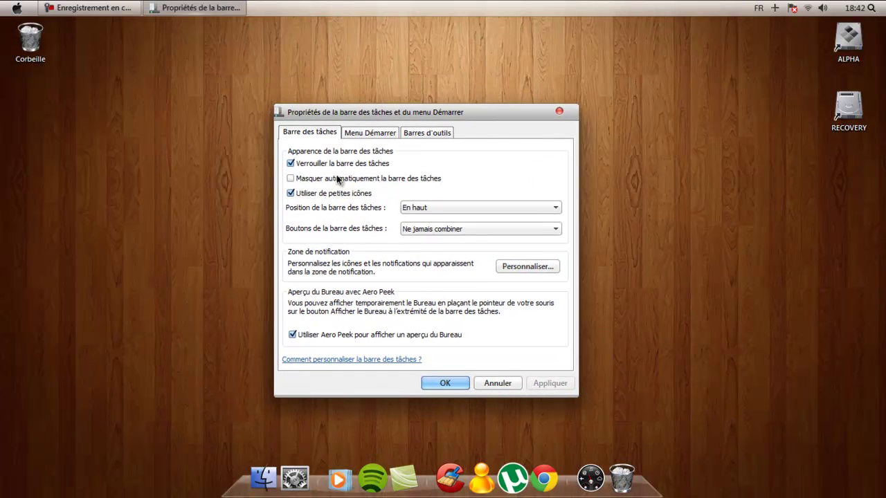
click(429, 207)
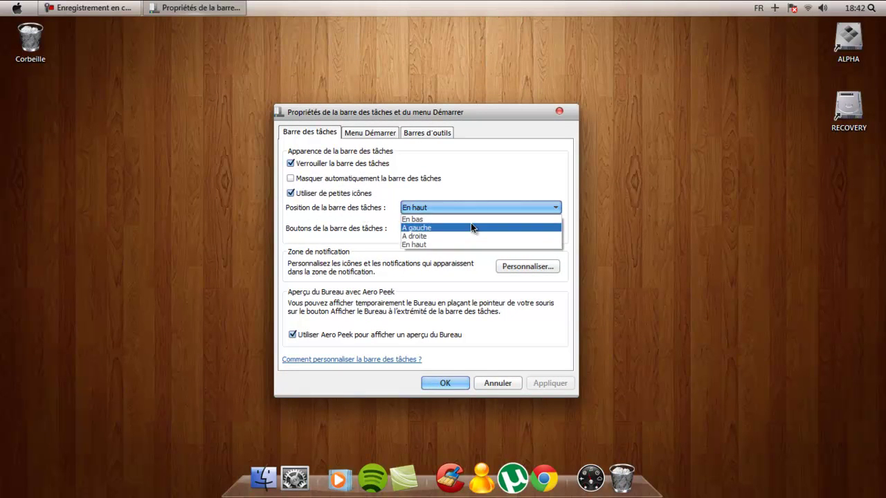
click(501, 203)
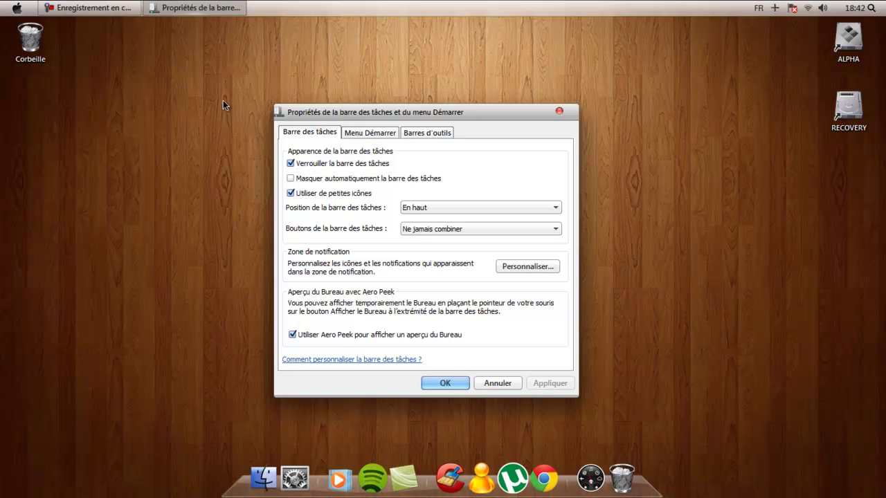
Examine the taskbar button grouping options, keeping Ne jamais combiner, and close the taskbar properties
click(412, 230)
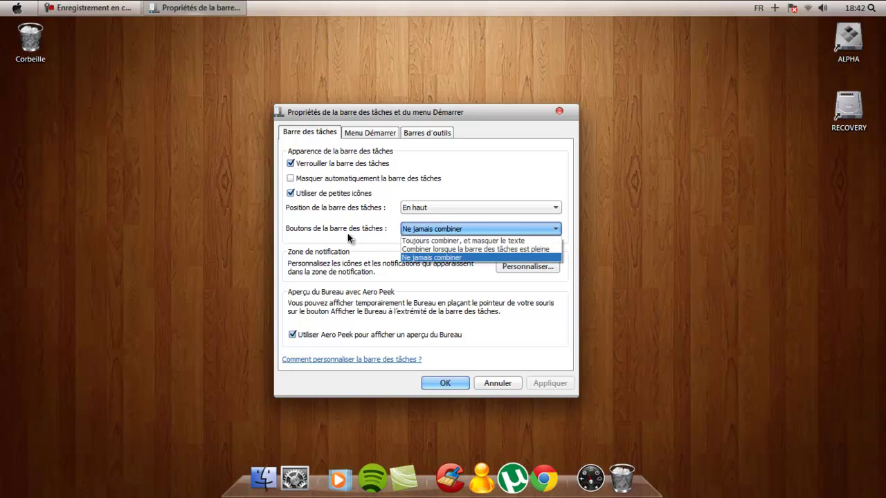
click(432, 302)
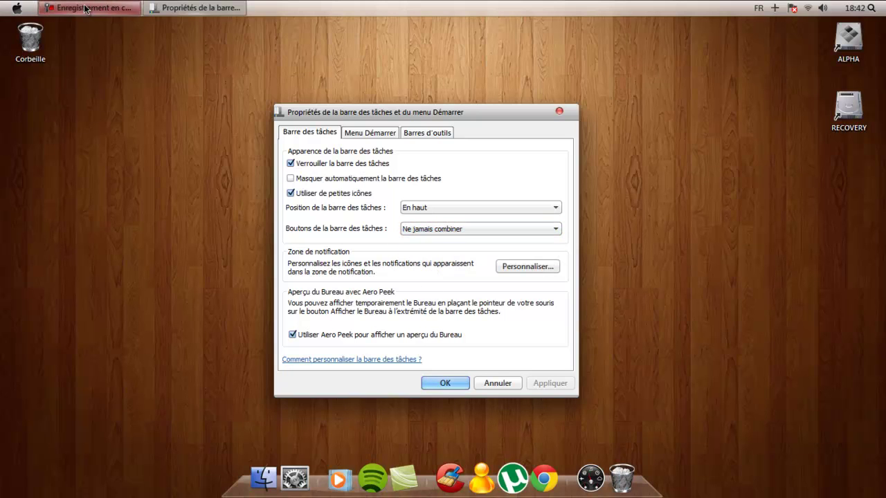
mouse_move(251, 5)
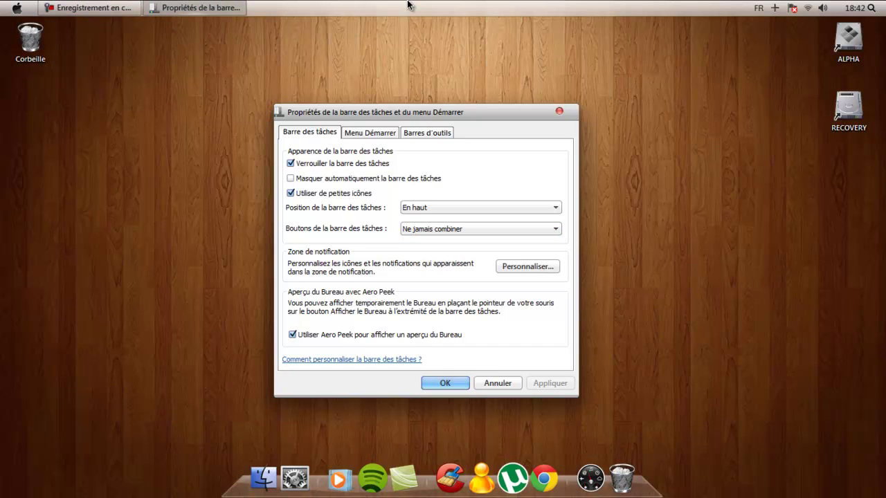
click(559, 112)
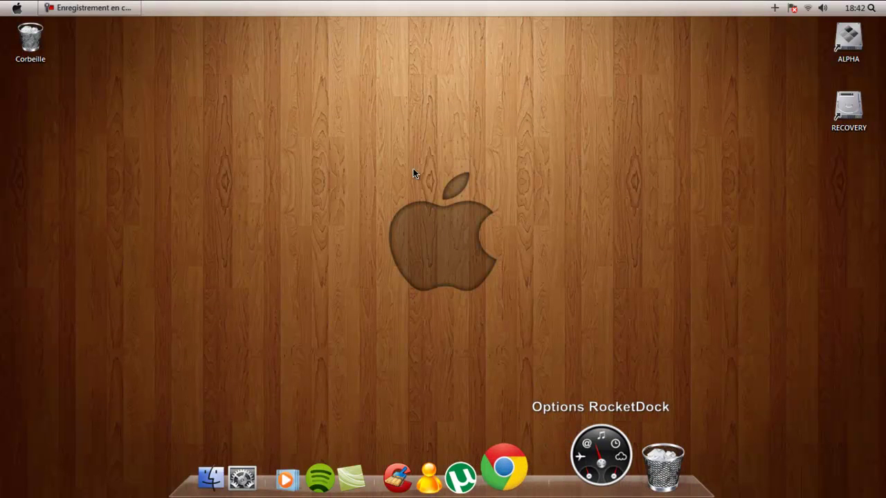
Open the RocketDock settings and examine the available dock positions, keeping En bas
click(600, 460)
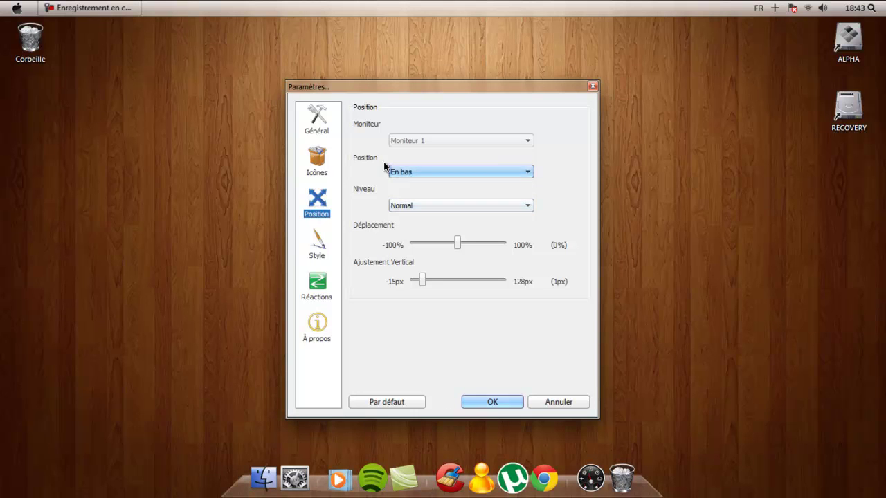
click(396, 173)
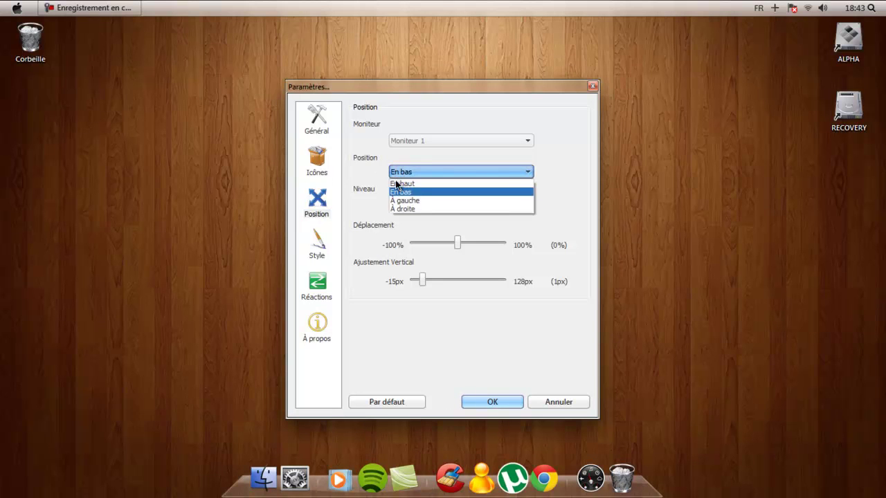
click(401, 191)
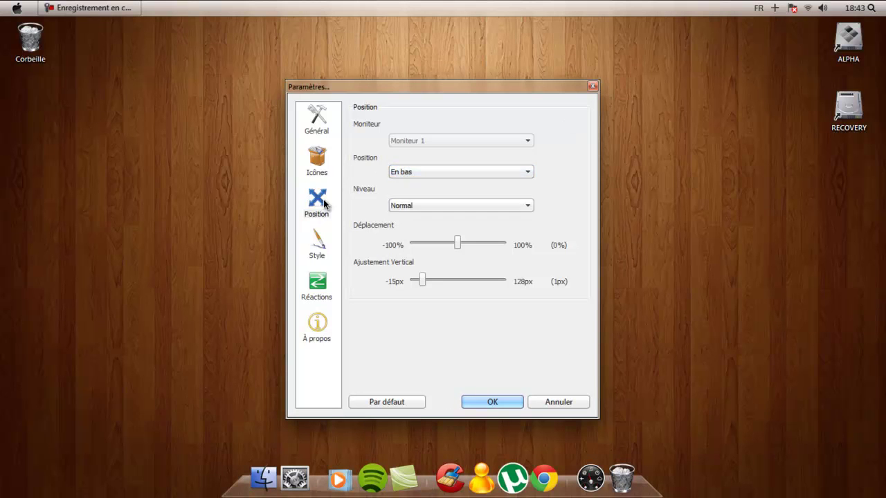
Set the dock's theme to SnowLeopard in the style settings and apply it
click(318, 246)
click(388, 141)
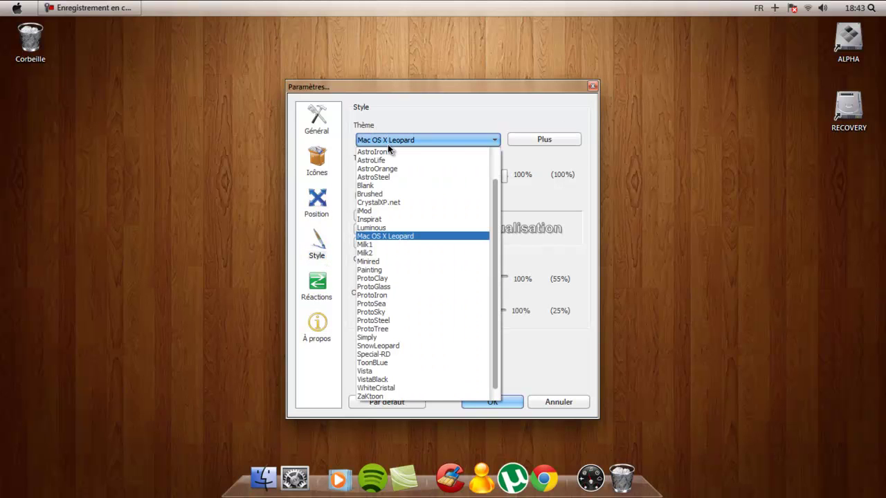
click(369, 346)
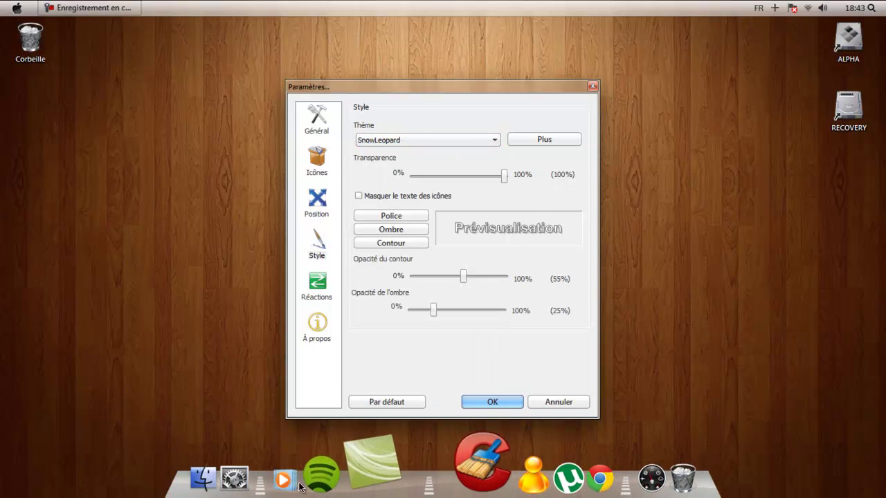
click(484, 406)
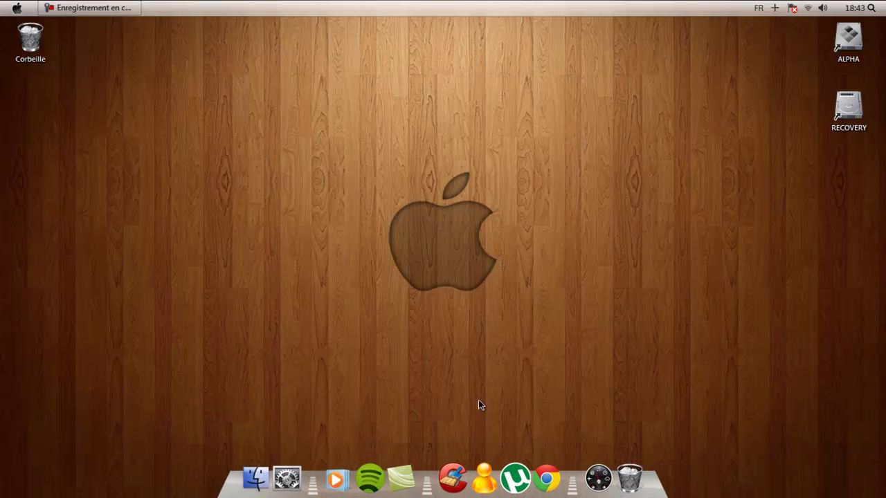
Switch to Chrome, search Google for rocketdock and open the Get Addons page of RocketDock.com
click(553, 459)
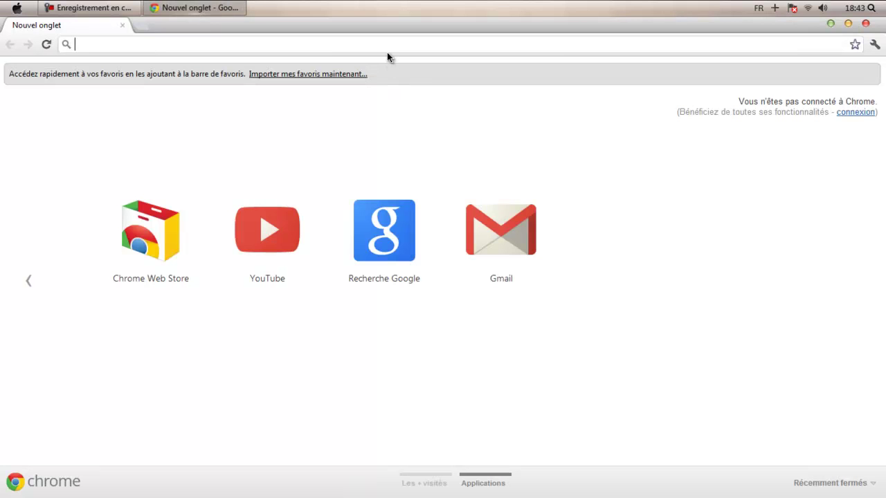
text(rocketdo)
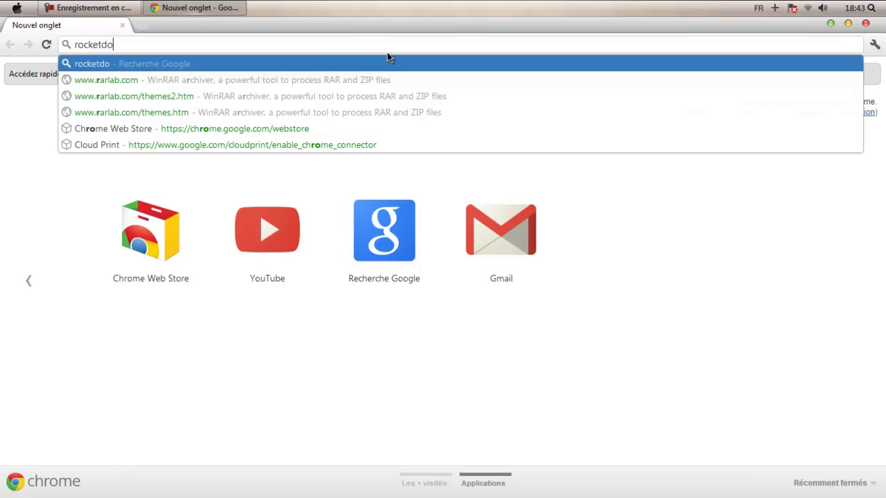
text(c)
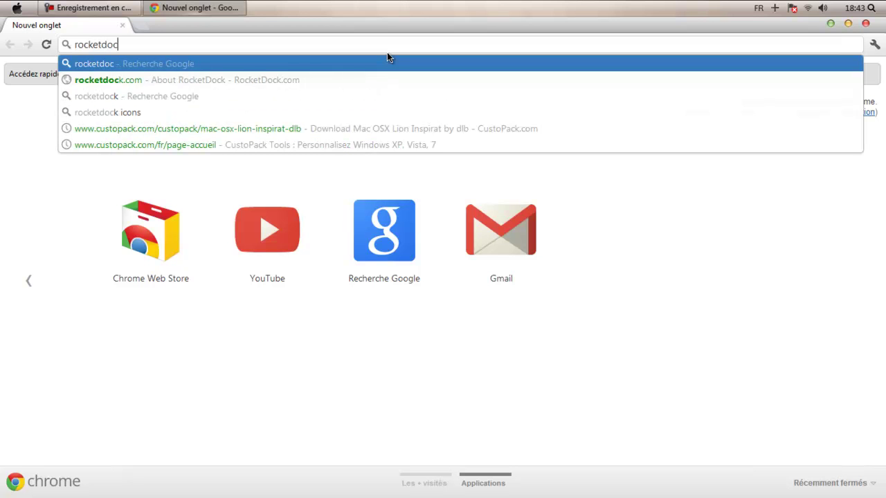
text(k)
key(Return)
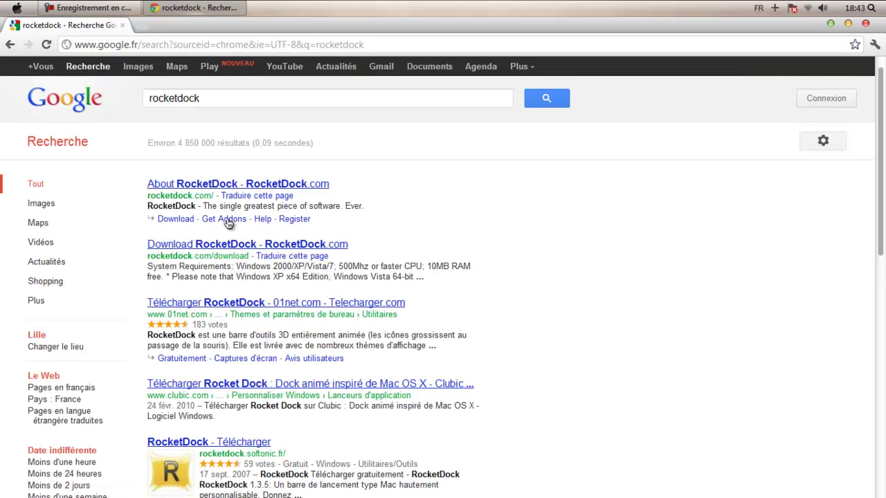
click(228, 219)
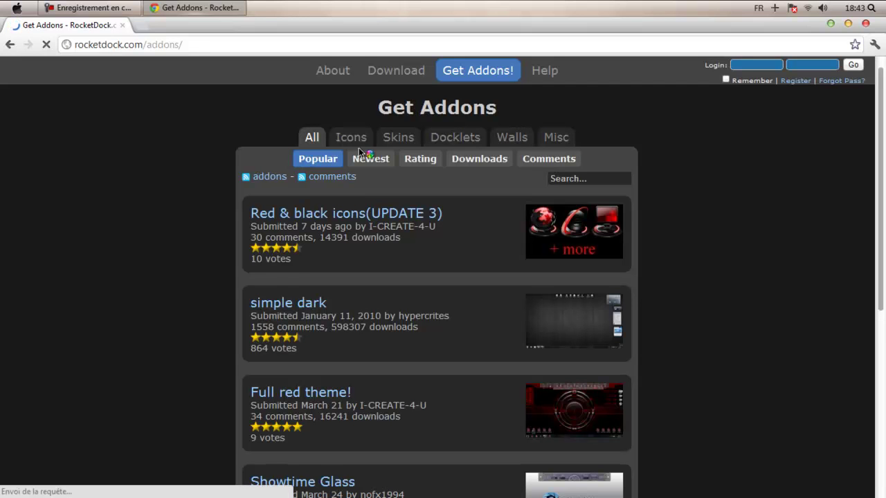
Search the RocketDock addons for apple and open the Mac OS X Leopard Skin page
click(572, 178)
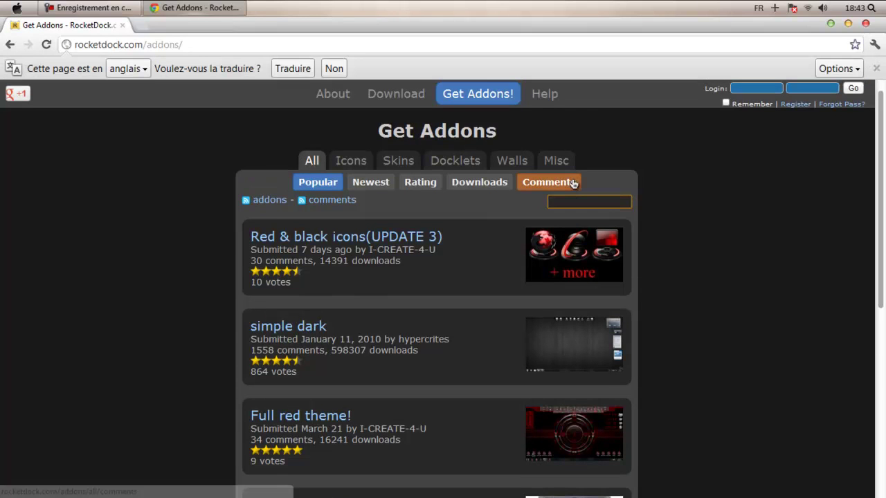
text(apple)
key(Return)
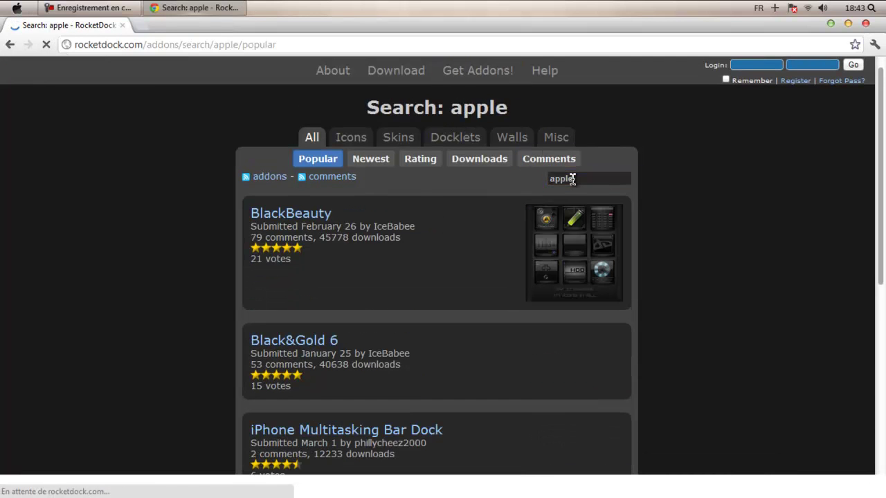
scroll(607, 181, down, 5)
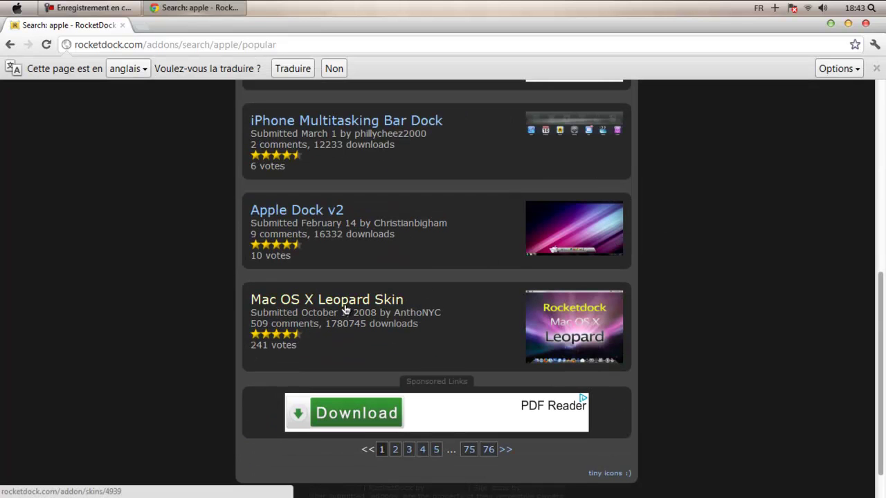
click(347, 309)
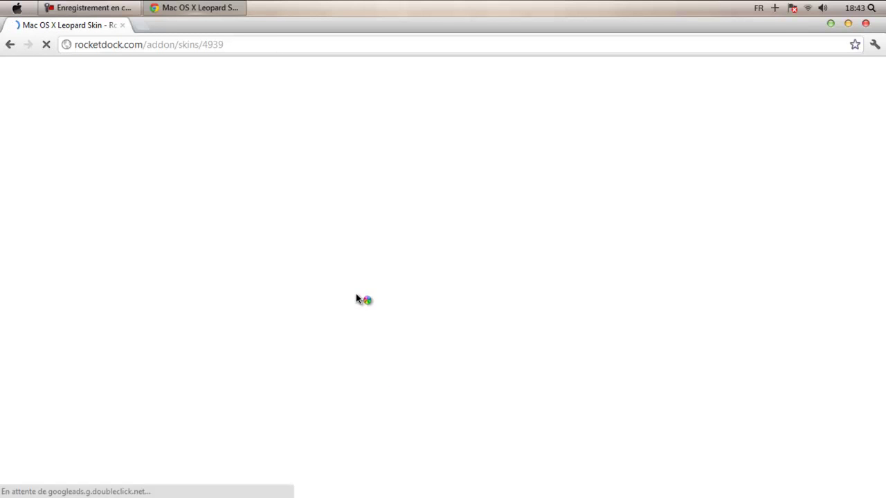
Download the Mac OS X Leopard skin file and close the browser
scroll(380, 284, down, 4)
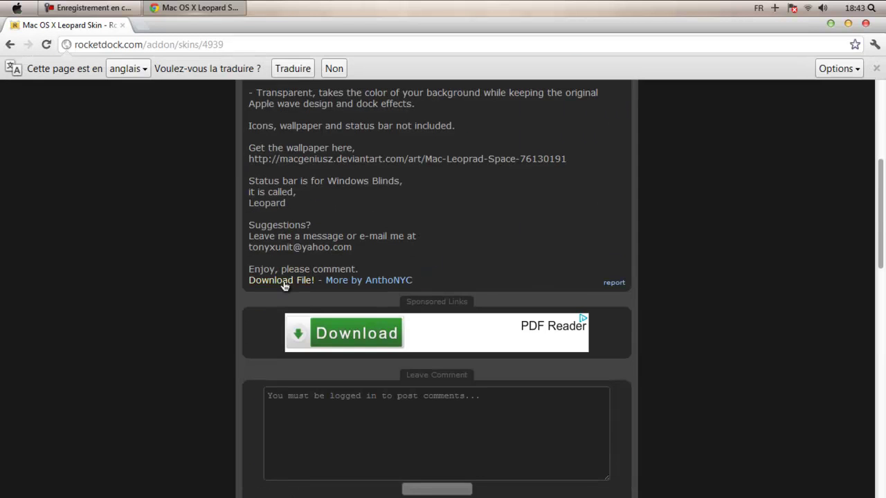
click(283, 282)
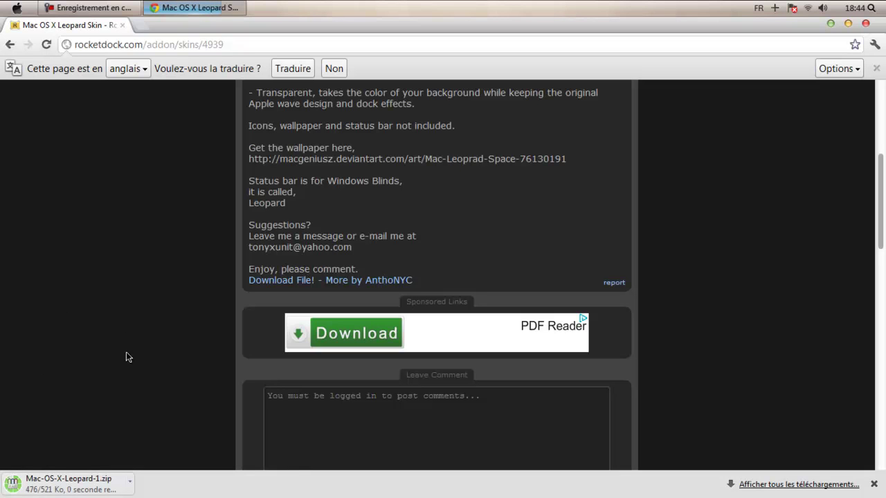
click(866, 25)
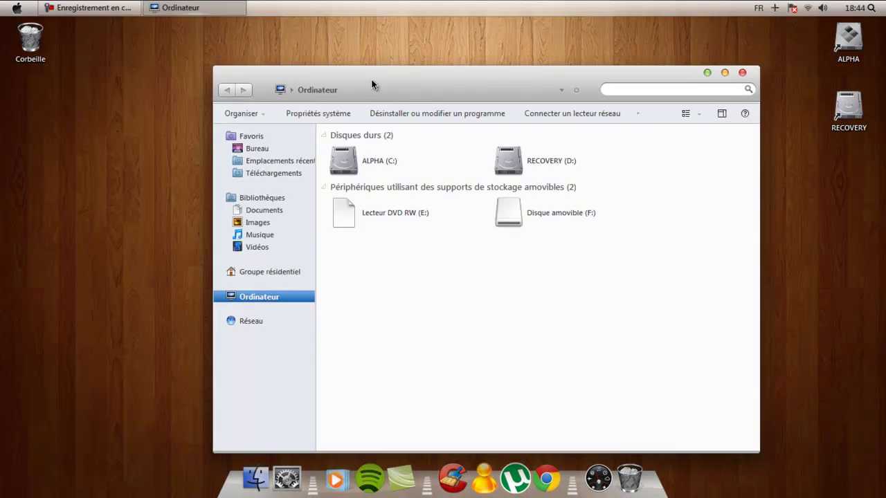
Extract the Mac OS X Leopard folder from the Mac-OS-X-Leopard-1 archive in Téléchargements to the desktop, and close both windows
click(280, 174)
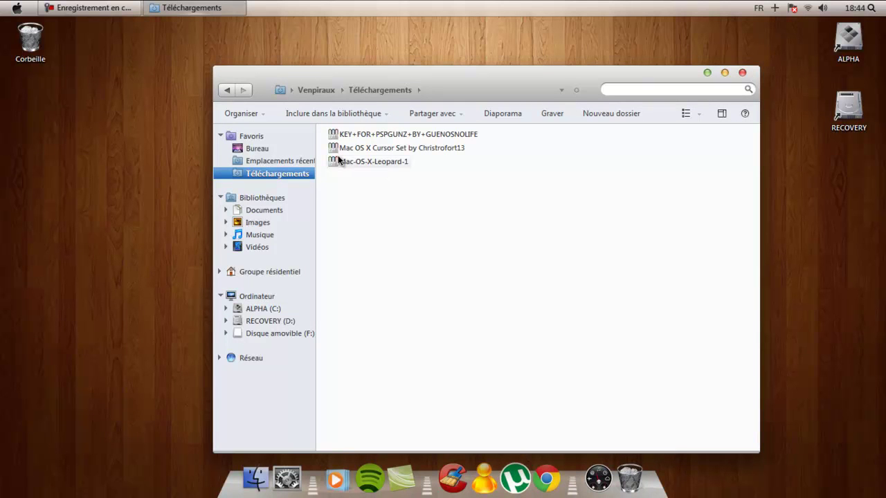
mouse_move(372, 166)
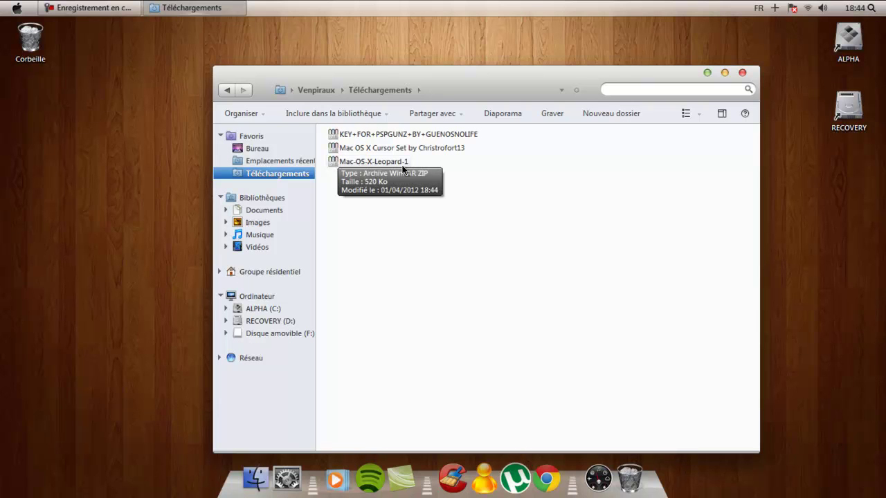
click(382, 163)
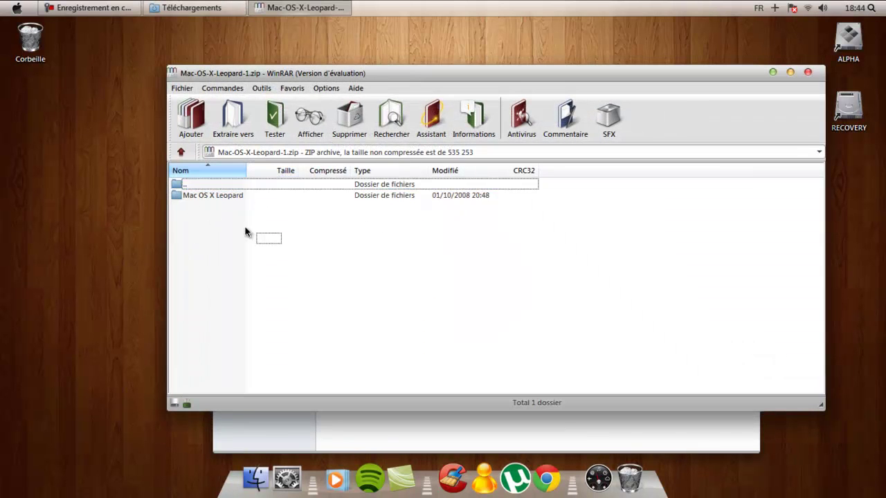
double_click(212, 194)
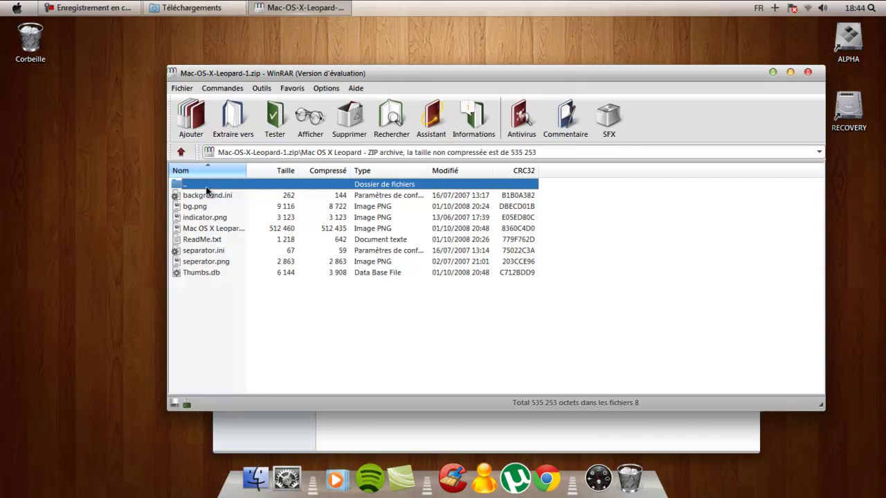
double_click(205, 185)
drag(194, 200, 88, 275)
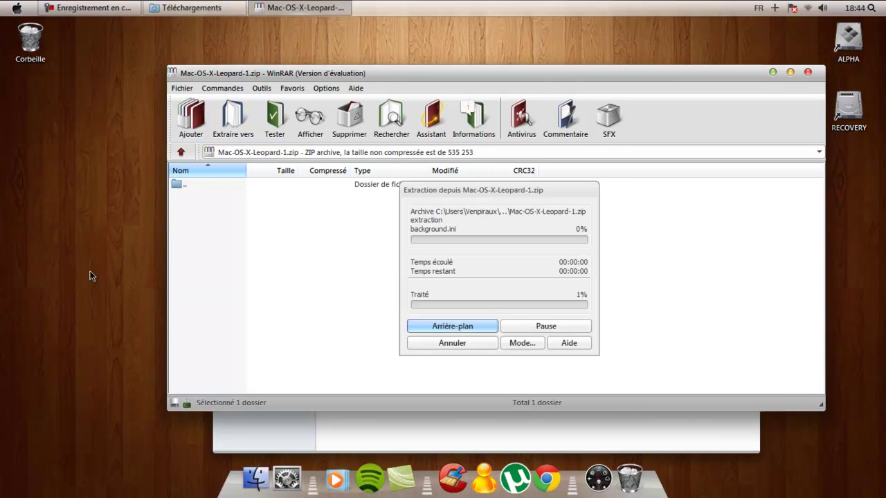
click(807, 72)
click(748, 72)
Open the RocketDock Skins folder on the ALPHA drive, under Program Files (x86), CustoPackTools, utils
double_click(866, 38)
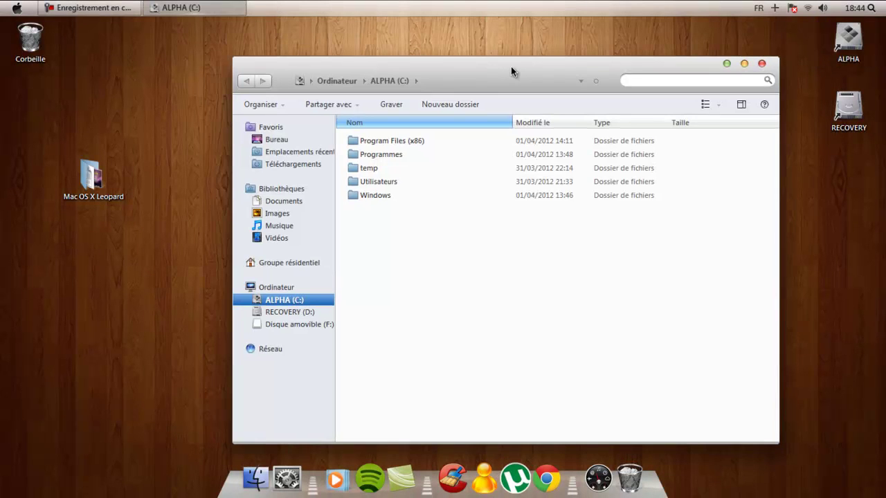
double_click(408, 137)
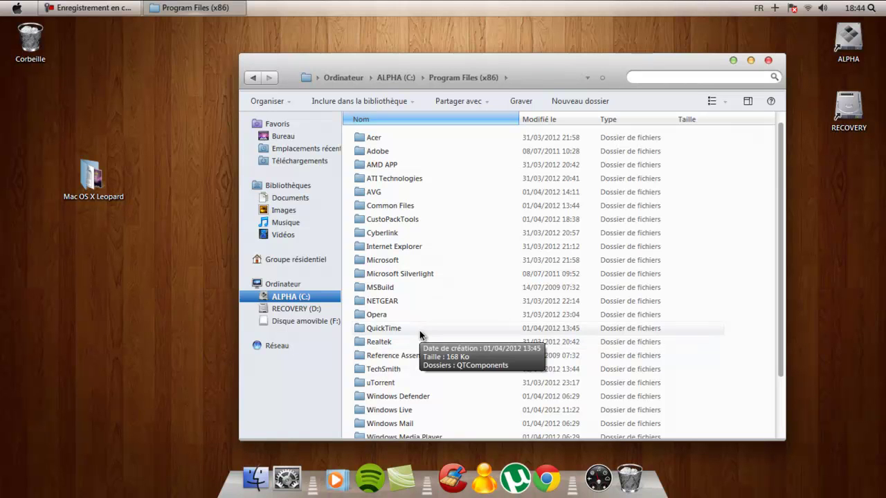
double_click(397, 220)
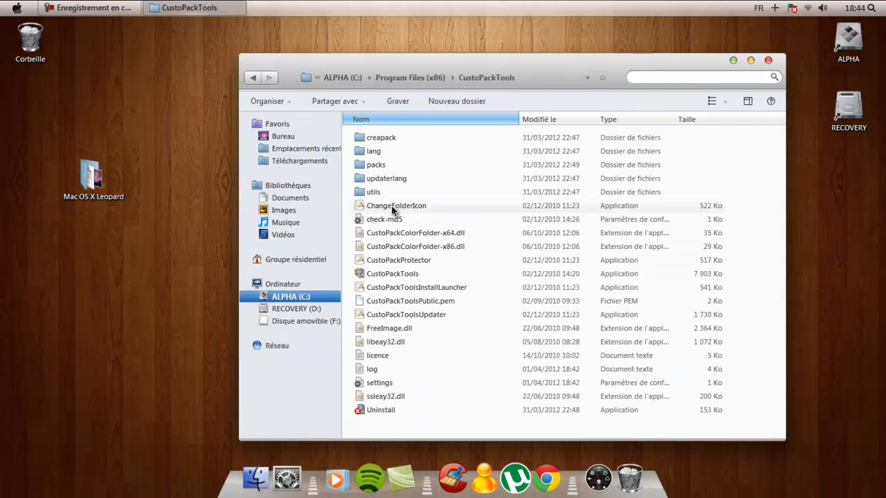
click(374, 193)
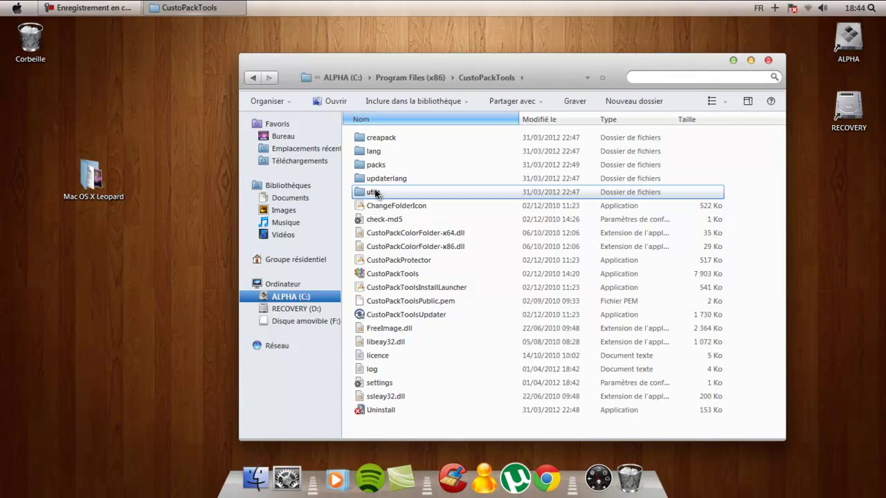
double_click(374, 193)
click(380, 221)
double_click(380, 222)
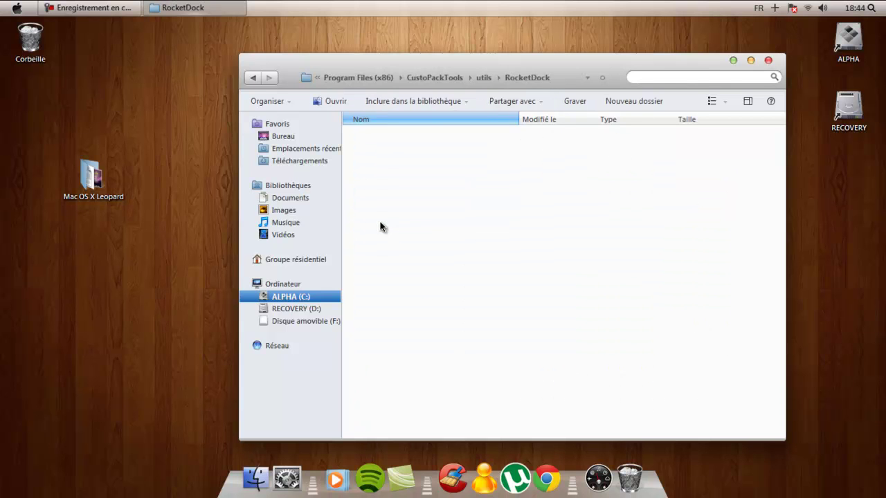
double_click(377, 219)
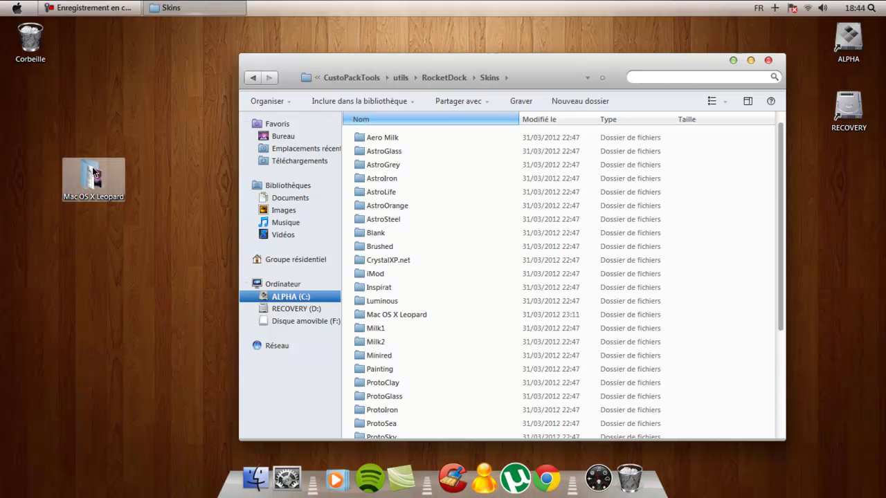
Move the Mac OS X Leopard folder from the desktop into Skins, replacing all conflicting files, and close the folder window
drag(82, 178, 753, 212)
click(495, 386)
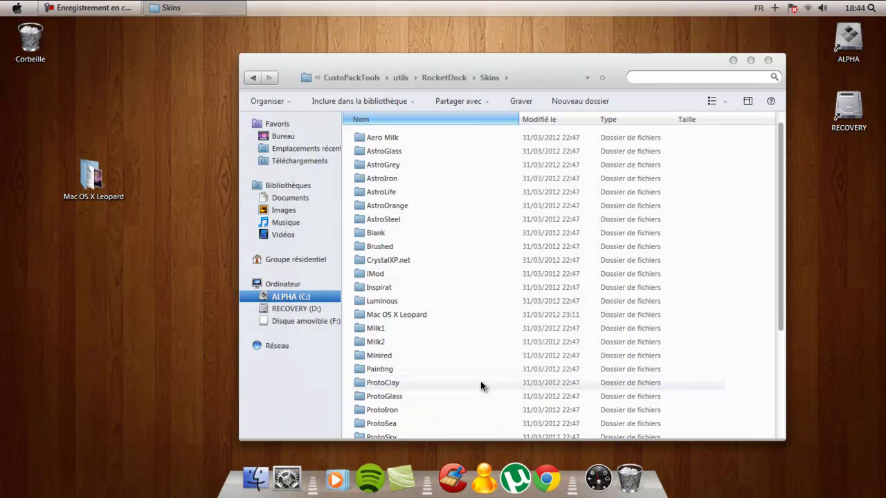
click(340, 400)
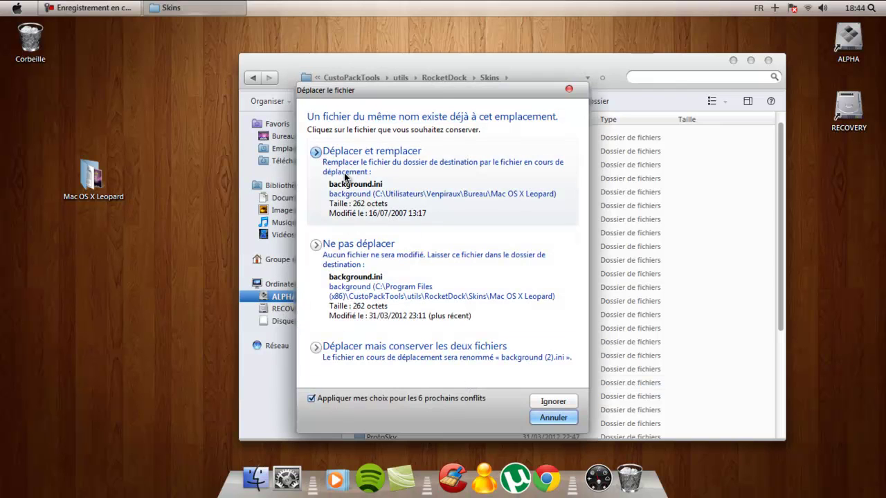
click(346, 170)
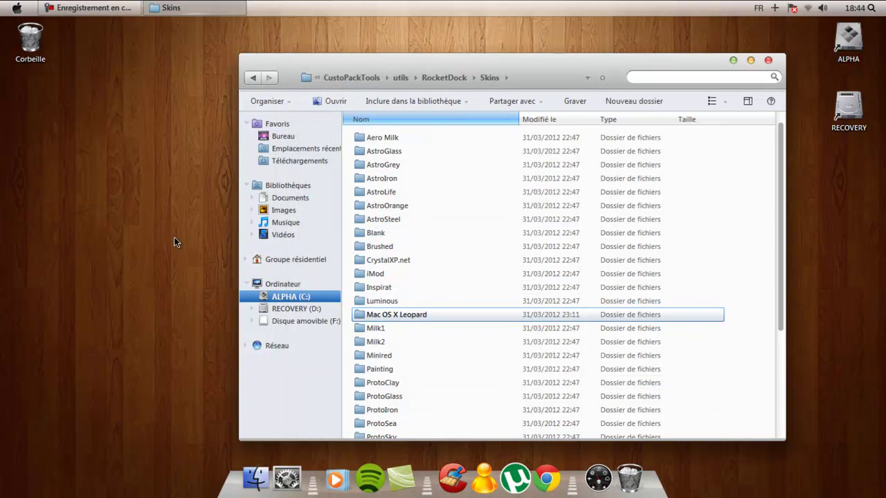
click(767, 61)
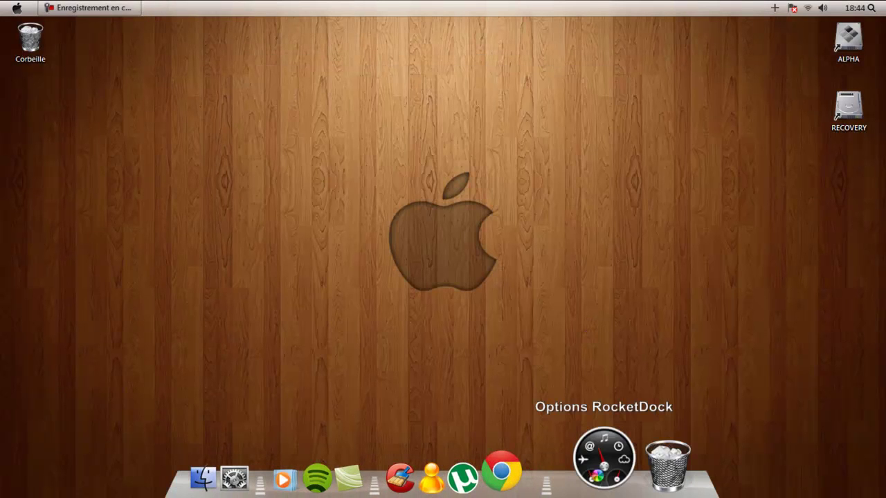
Set the dock's theme to Mac OS X Leopard in the RocketDock style settings and apply it
click(603, 456)
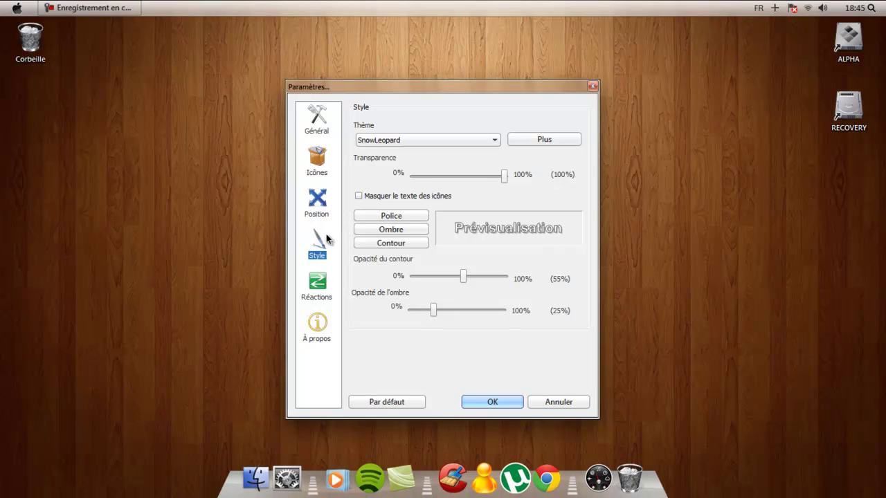
click(419, 142)
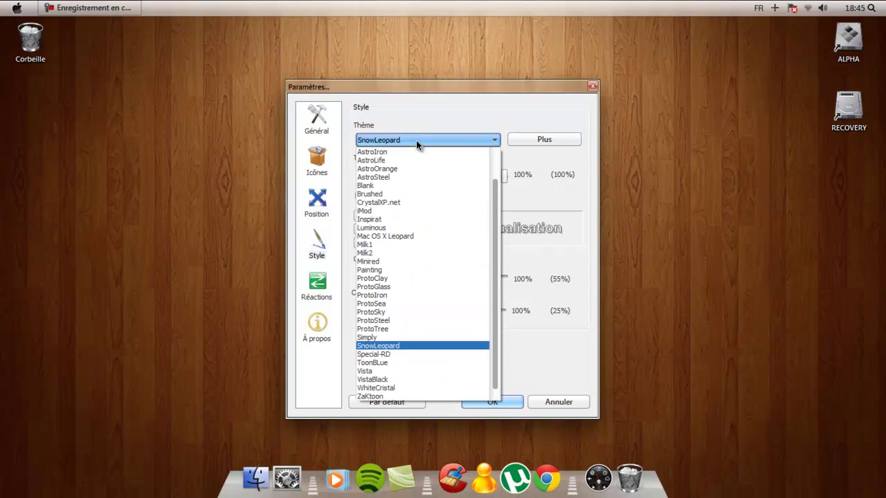
click(387, 236)
click(491, 403)
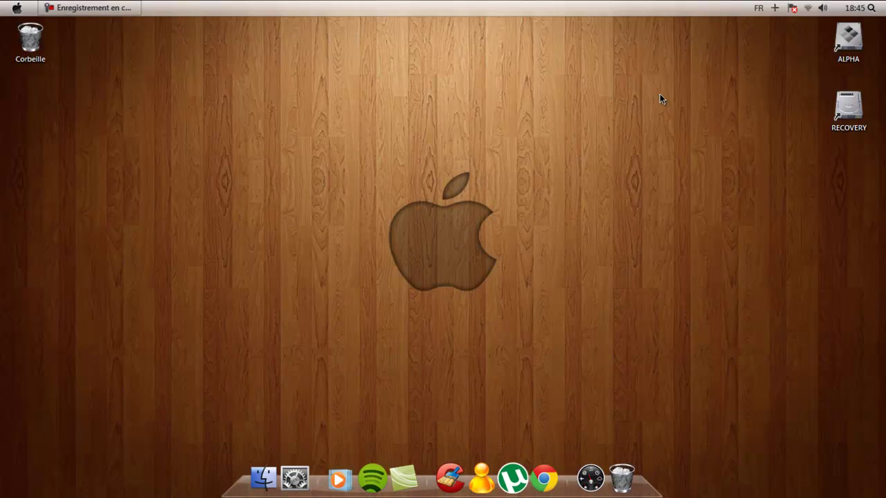
click(95, 6)
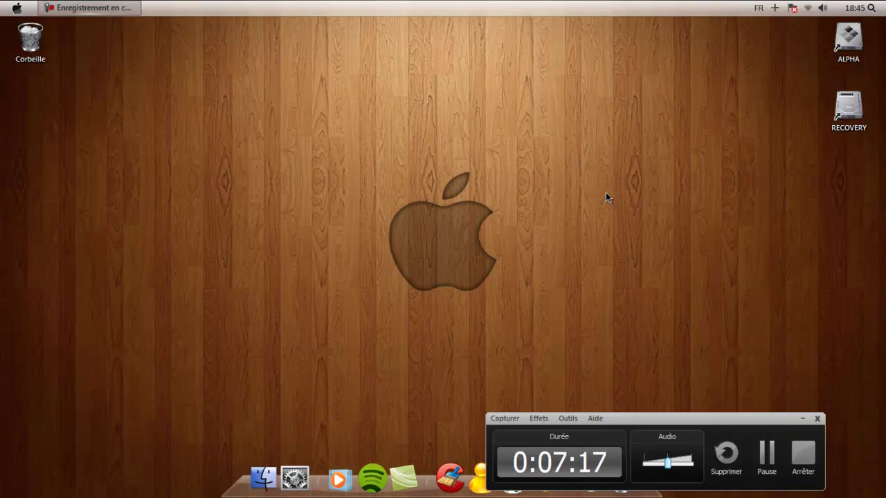